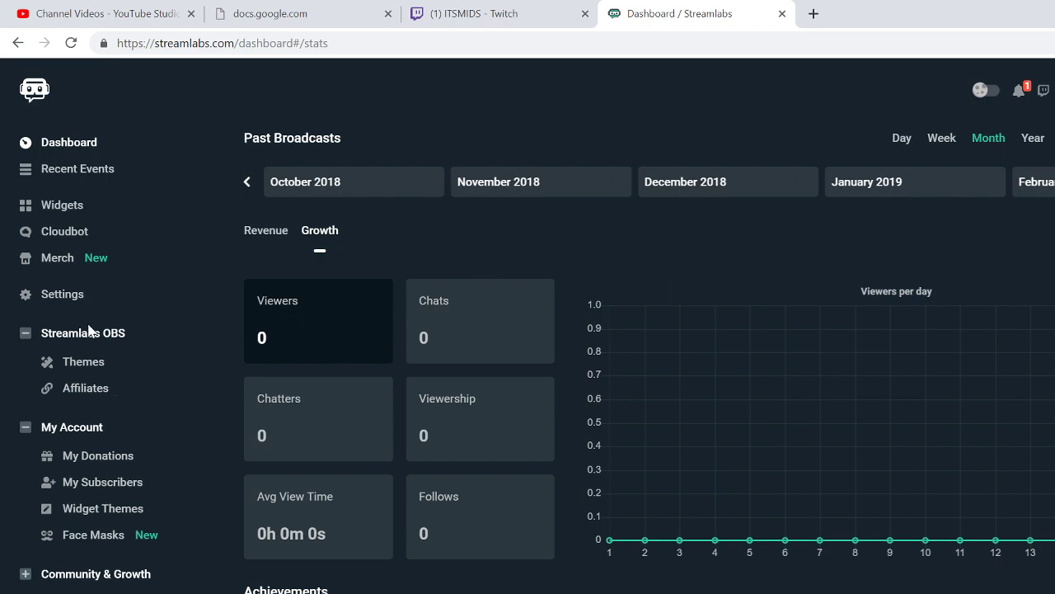
Open Donation Settings from the sidebar to list PayPal and the tip page link.
{"action": "left_click", "coordinate": [71, 296]}
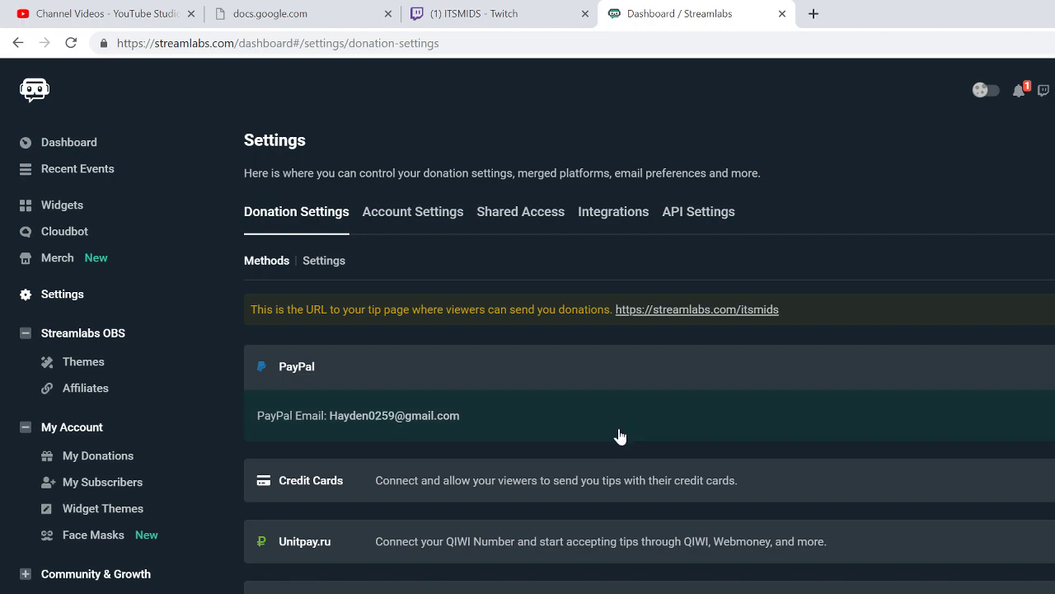
On the donation Settings sub-tab, change the Preferred Lingo dropdown to Tip.
{"action": "left_click", "coordinate": [331, 262]}
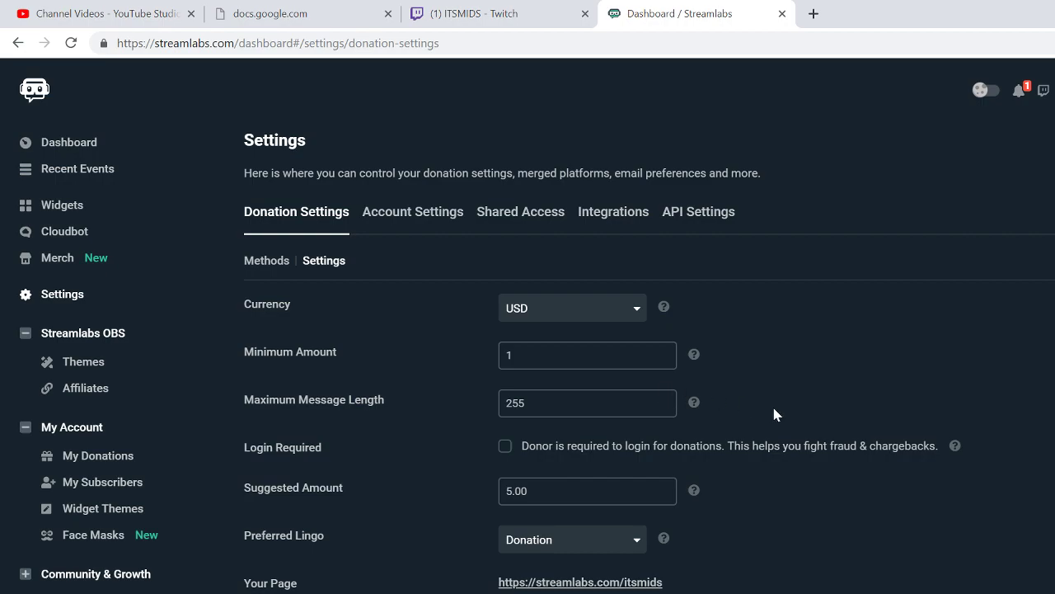
{"action": "left_click", "coordinate": [620, 554]}
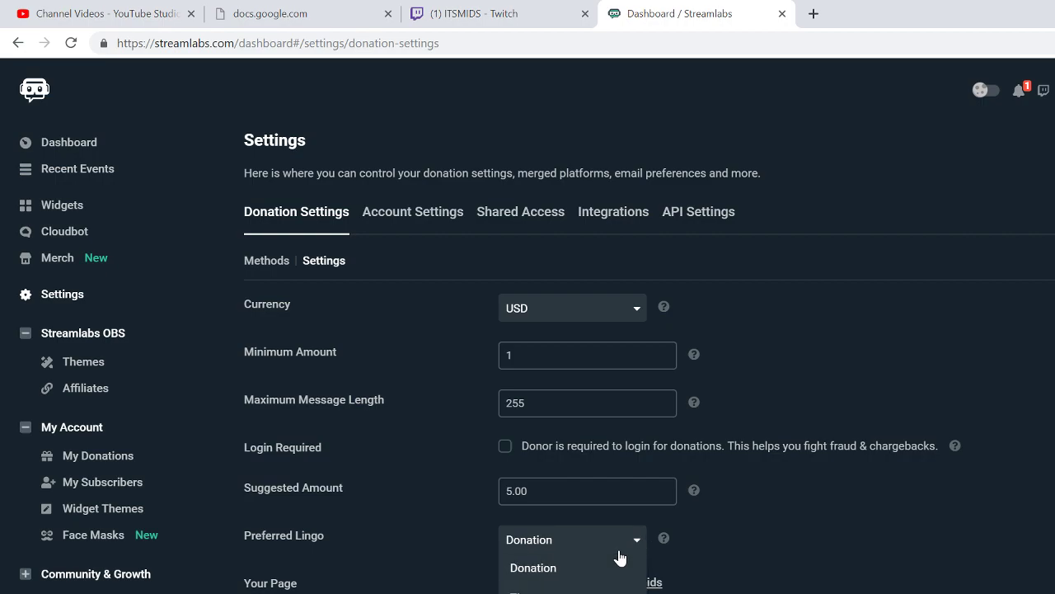
{"action": "left_click", "coordinate": [528, 591]}
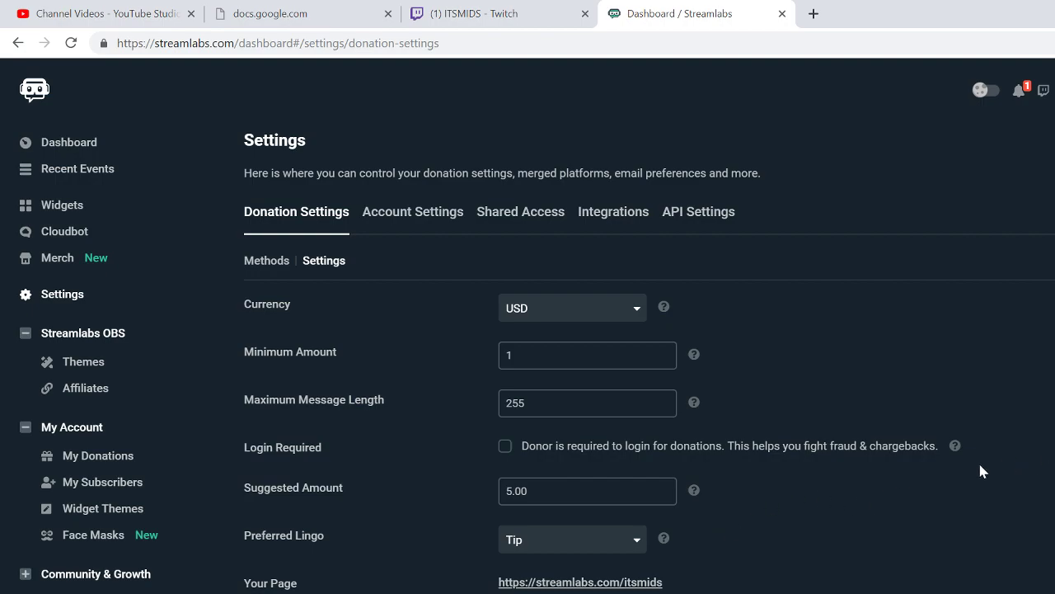
{"action": "scroll", "coordinate": [985, 467], "scroll_direction": "down", "scroll_amount": 2}
Scroll down the donation settings to reach the Your Page tip link.
{"action": "scroll", "coordinate": [536, 335], "scroll_direction": "down", "scroll_amount": 1}
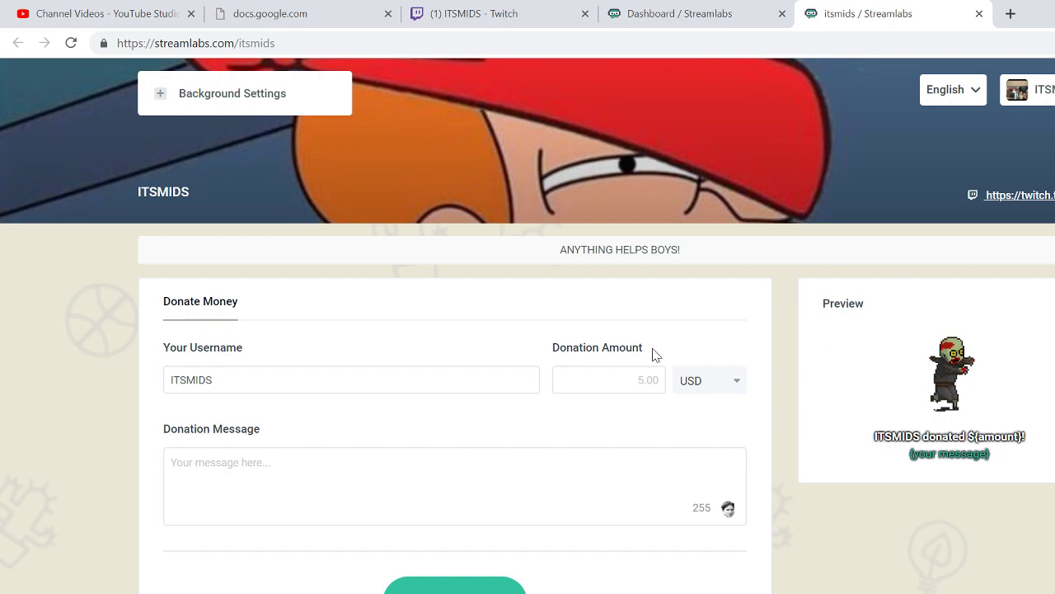
Select the streamlabs.com/itsmids tip page link in donation settings, then go to the Twitch channel page.
{"action": "left_click", "coordinate": [736, 8]}
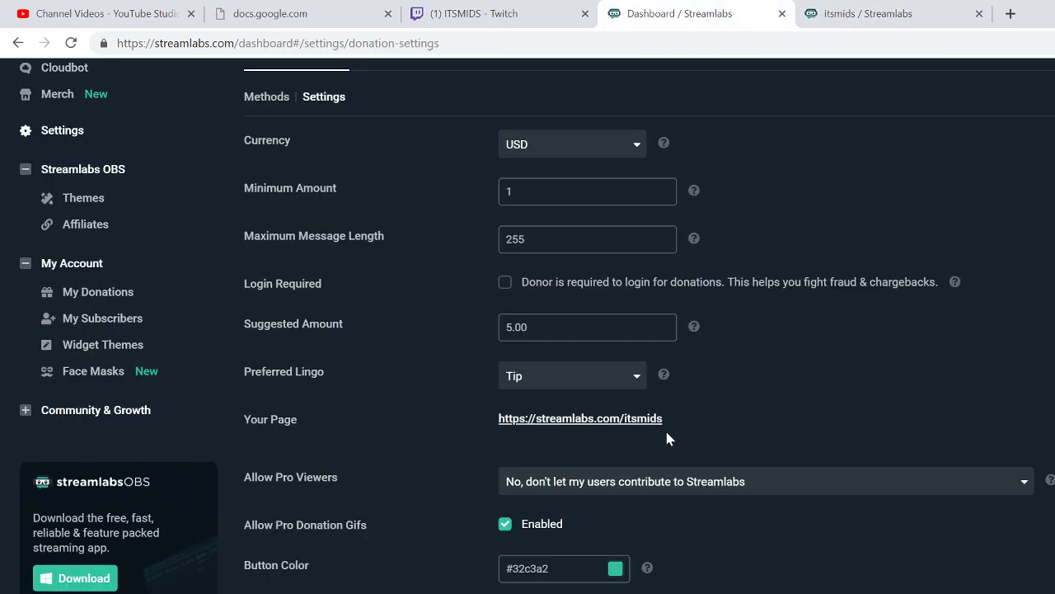
{"action": "left_click_drag", "start_coordinate": [677, 419], "coordinate": [483, 418]}
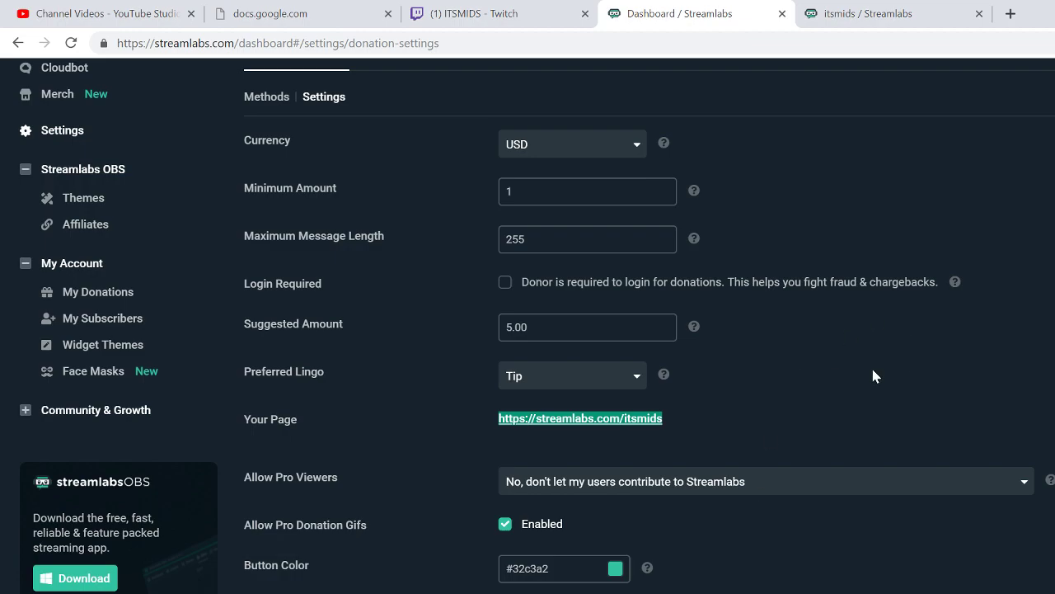
{"action": "left_click", "coordinate": [1007, 407]}
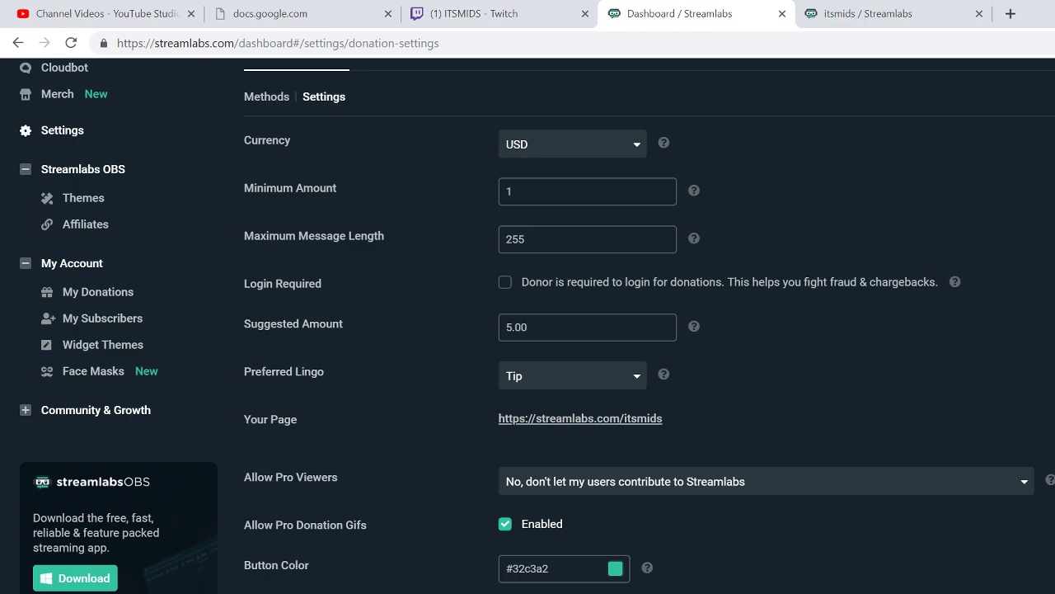
{"action": "scroll", "coordinate": [536, 330], "scroll_direction": "up", "scroll_amount": 2}
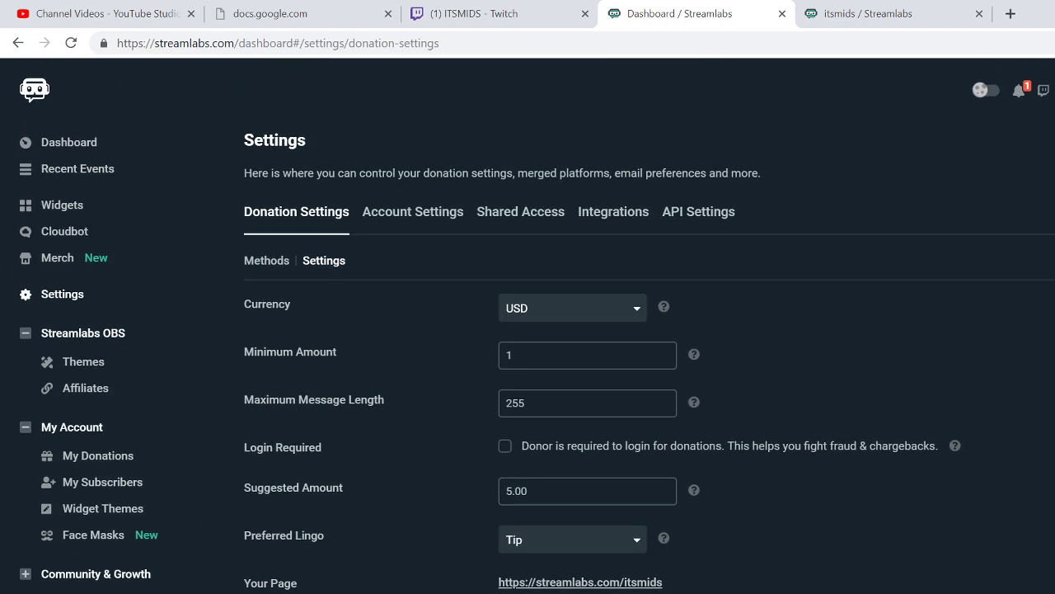
{"action": "scroll", "coordinate": [536, 330], "scroll_direction": "down", "scroll_amount": 1}
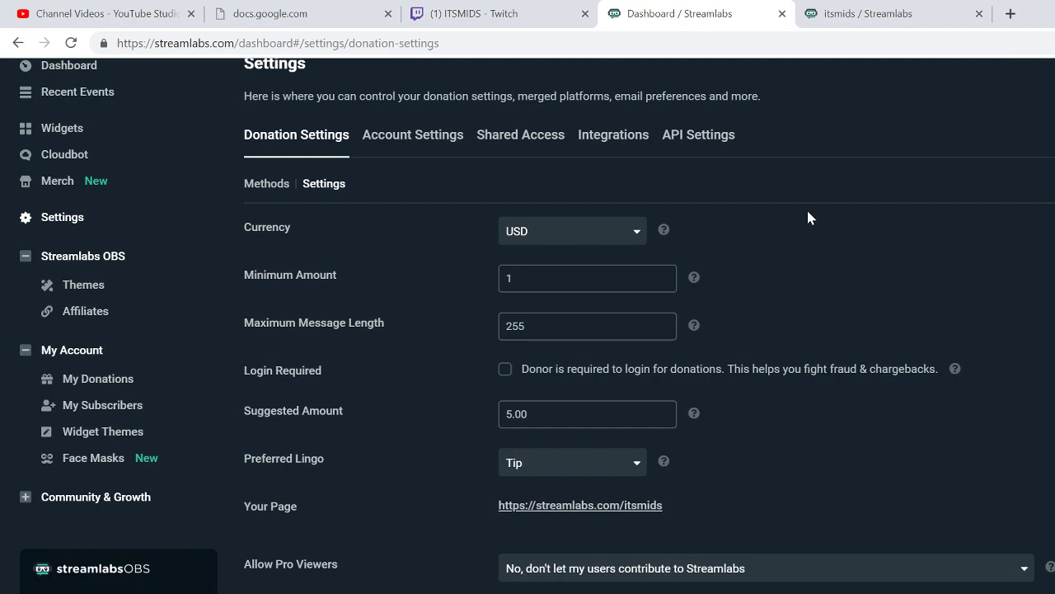
{"action": "left_click", "coordinate": [513, 21]}
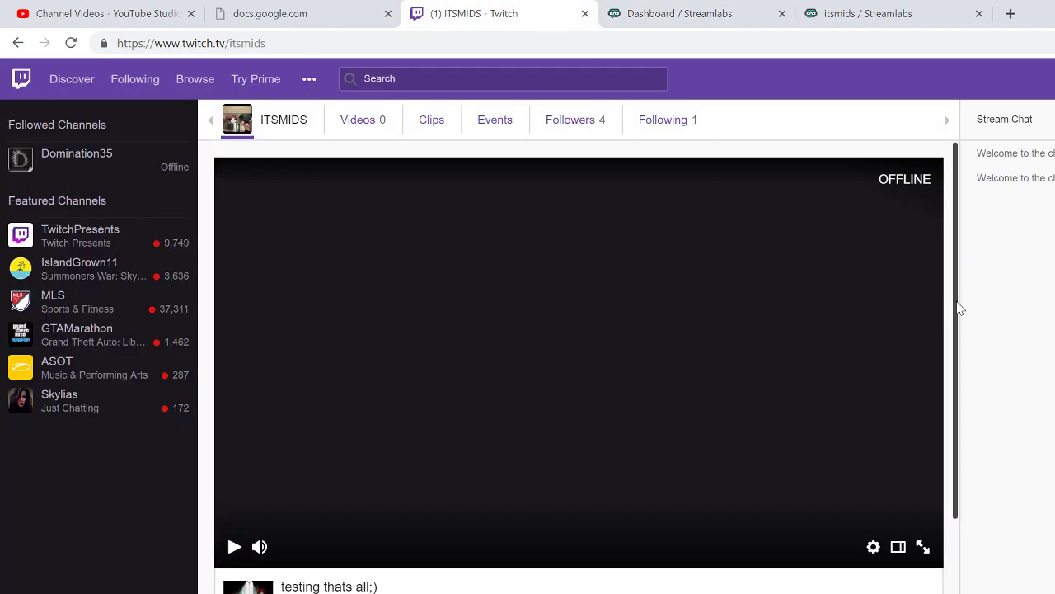
Enable Edit Panels on the Twitch channel and scroll to the tip jar panel.
{"action": "left_click_drag", "start_coordinate": [959, 307], "coordinate": [964, 405]}
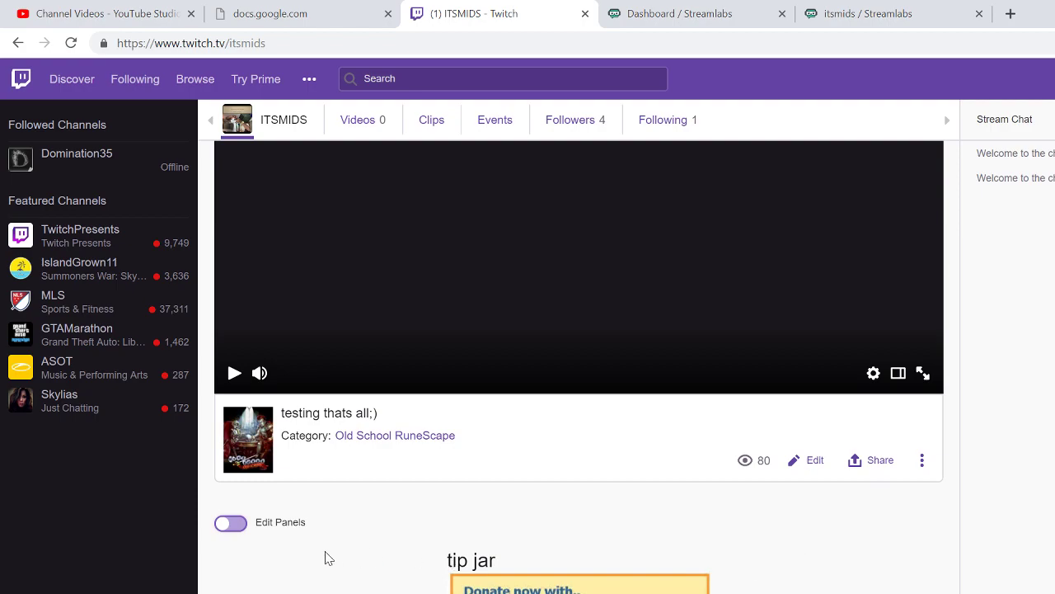
{"action": "left_click", "coordinate": [234, 522]}
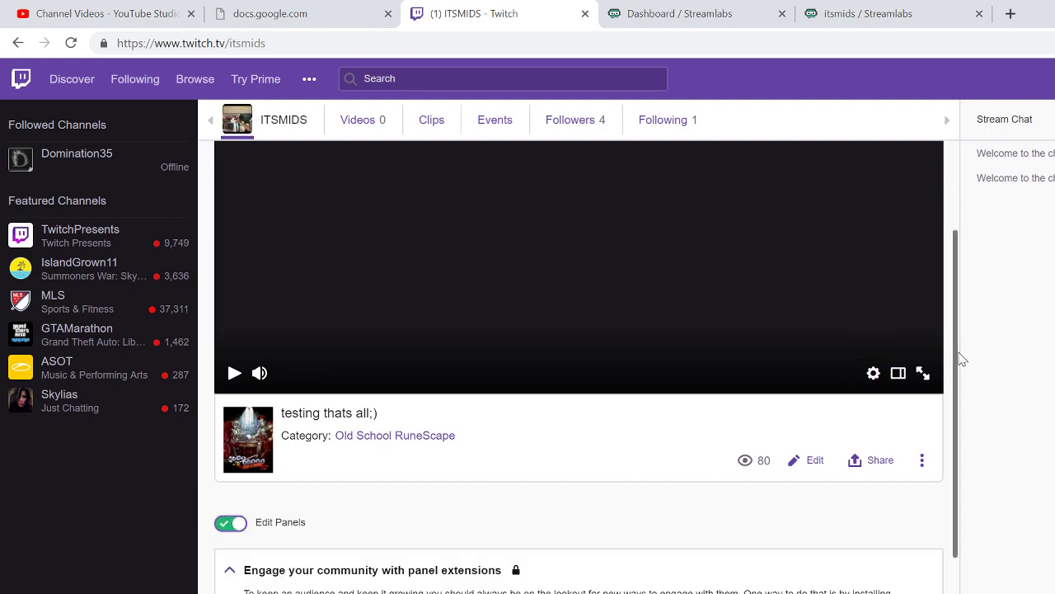
{"action": "left_click_drag", "start_coordinate": [956, 471], "coordinate": [957, 593]}
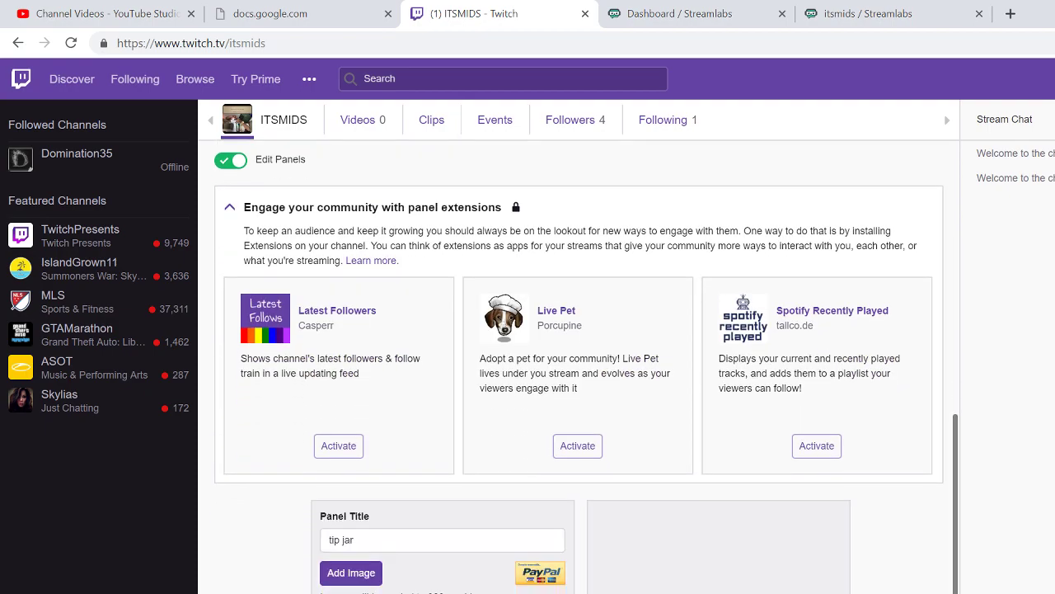
{"action": "scroll", "coordinate": [577, 362], "scroll_direction": "down", "scroll_amount": 3}
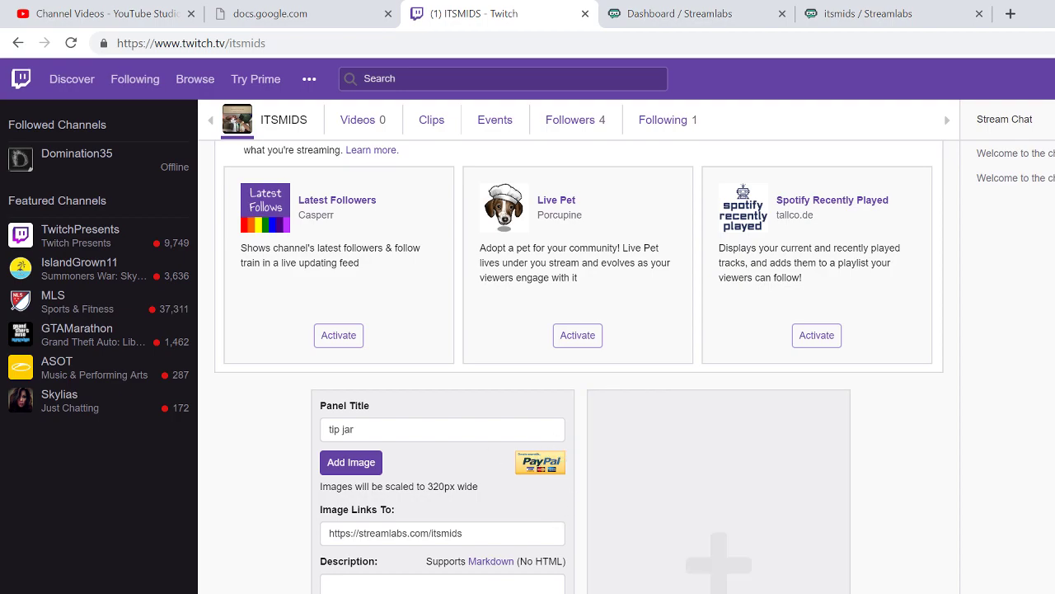
Check the tip jar link against the Streamlabs tip page and donation settings, ending in Twitch's panel editor.
{"action": "left_click", "coordinate": [860, 8]}
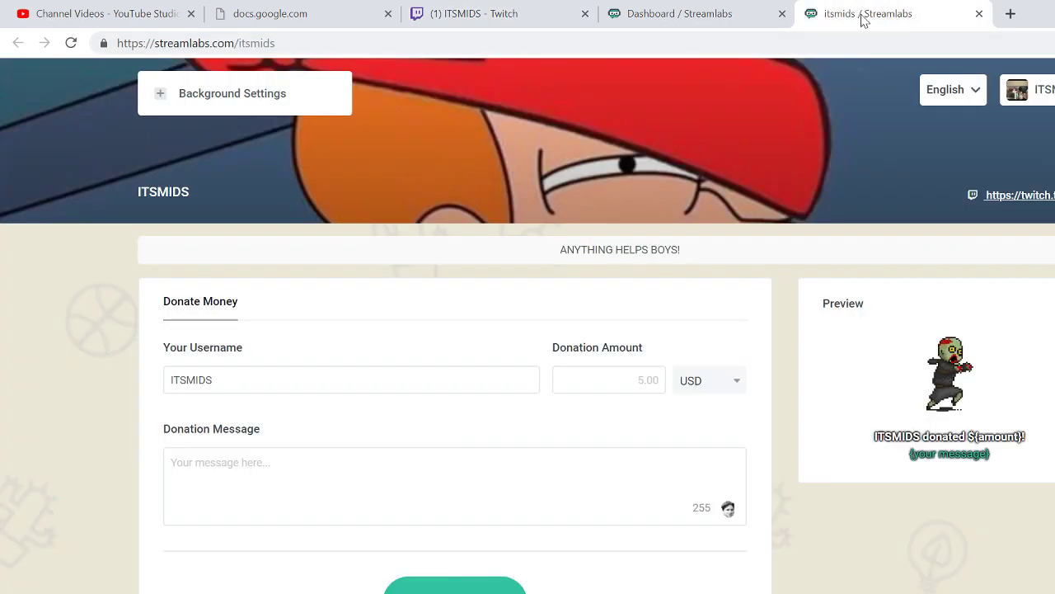
{"action": "left_click", "coordinate": [695, 14]}
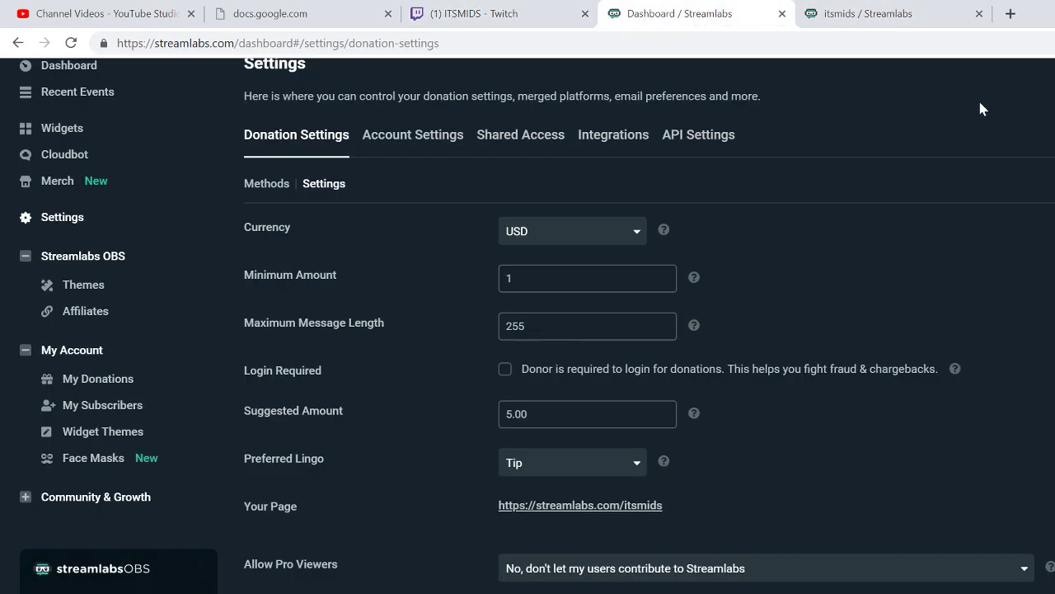
{"action": "left_click", "coordinate": [490, 18]}
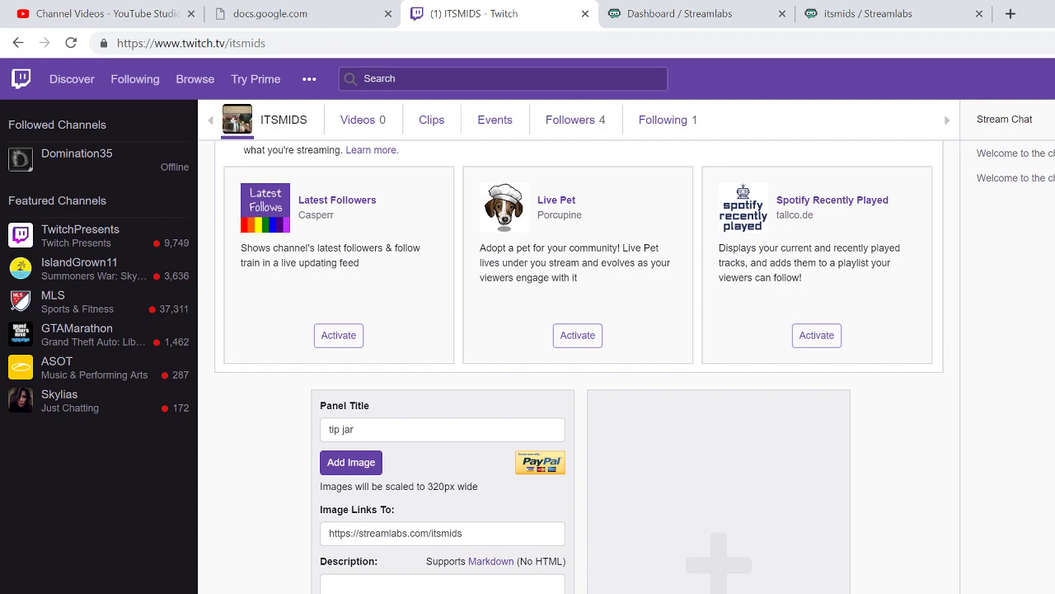
{"action": "left_click", "coordinate": [684, 14]}
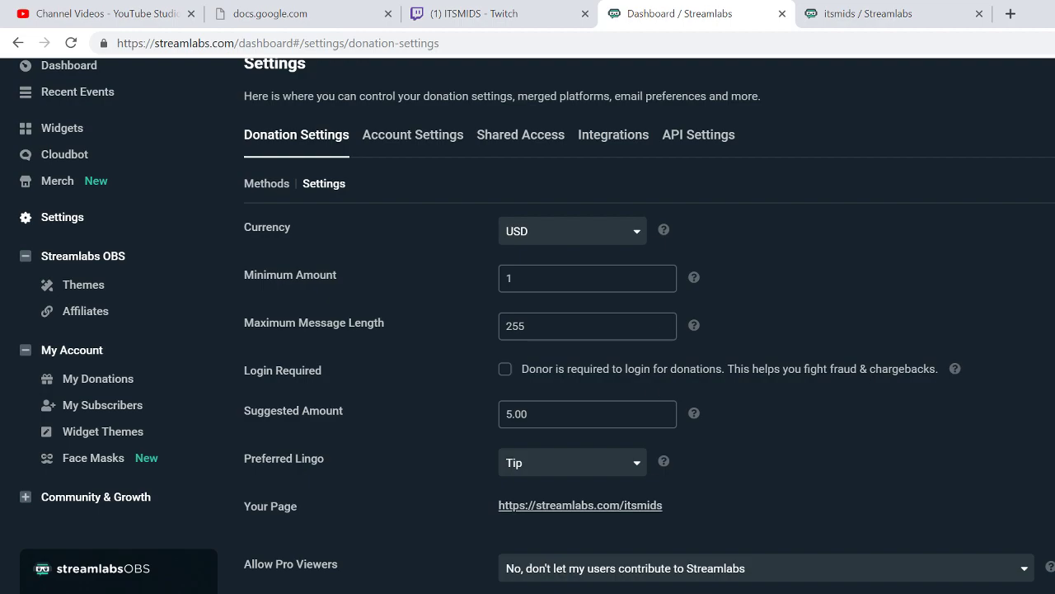
{"action": "left_click", "coordinate": [498, 12]}
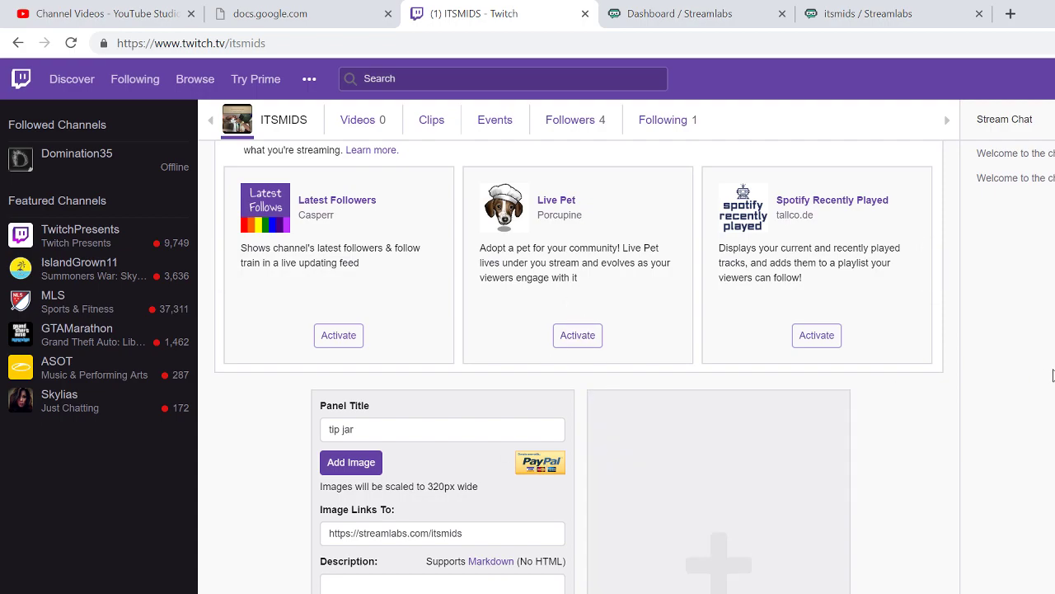
Turn off Edit Panels to preview the finished tip jar panel with its PayPal image.
{"action": "mouse_move", "coordinate": [952, 522]}
{"action": "left_mouse_down"}
{"action": "mouse_move", "coordinate": [954, 567]}
{"action": "mouse_move", "coordinate": [953, 348]}
{"action": "left_mouse_up"}
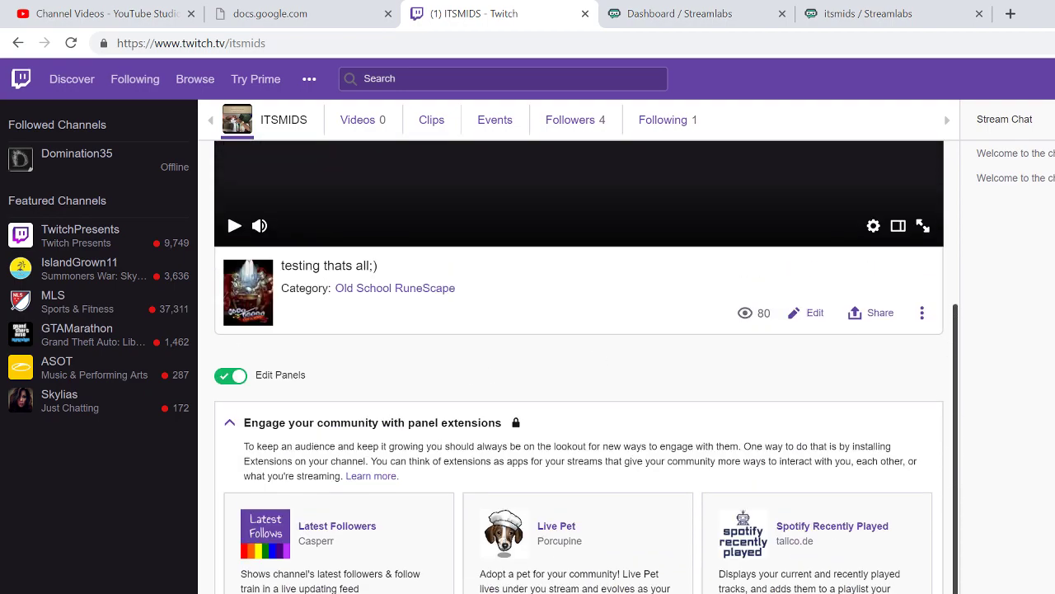
{"action": "left_click", "coordinate": [234, 381]}
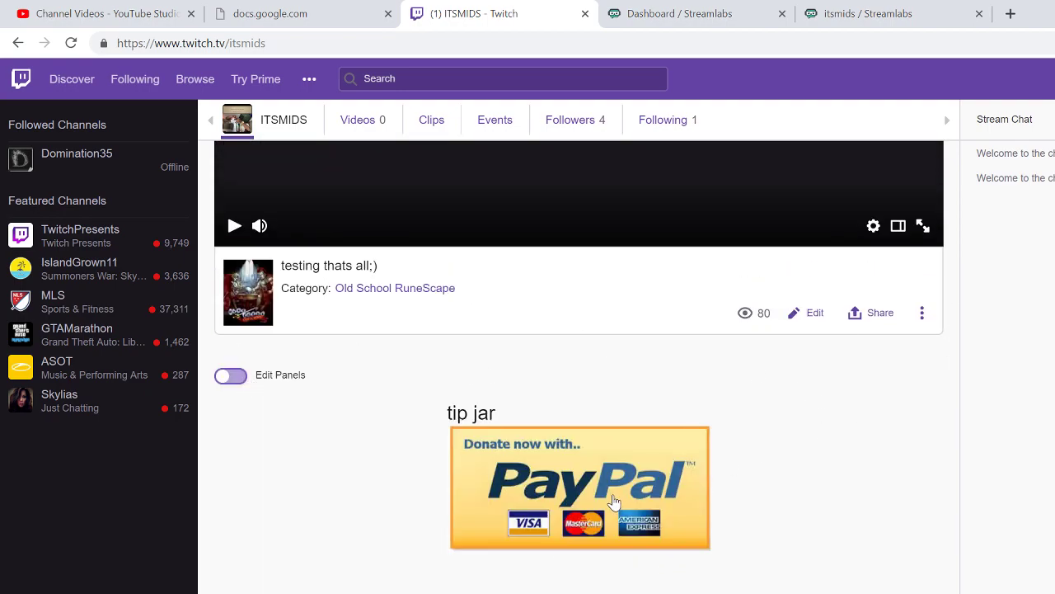